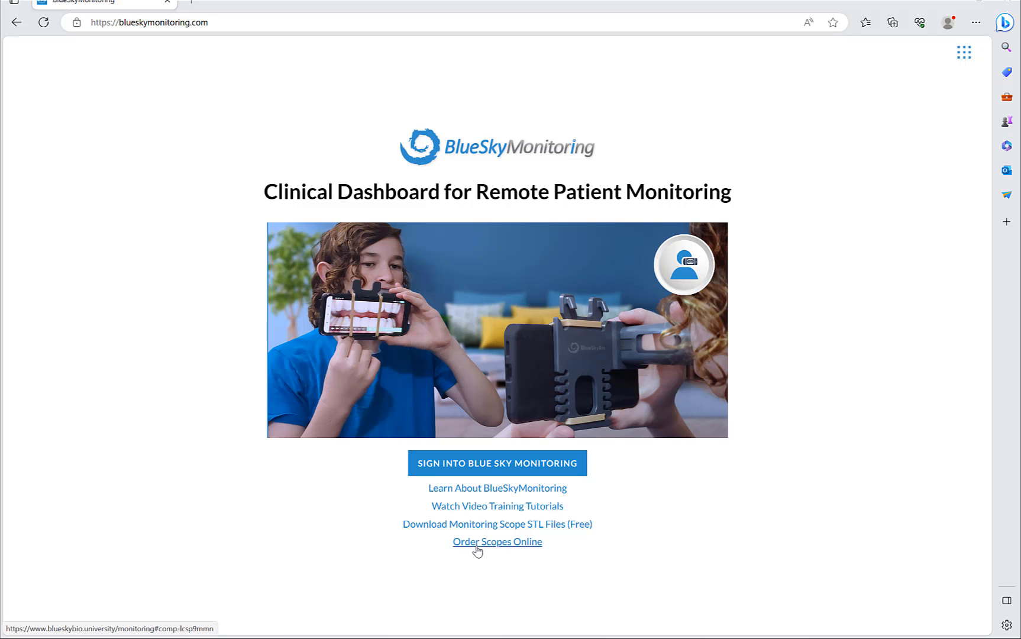
Step: Read the Remote Patient Monitoring information page down to the pricing and scope ordering options, then return to the dashboard sign-in page
click(473, 488)
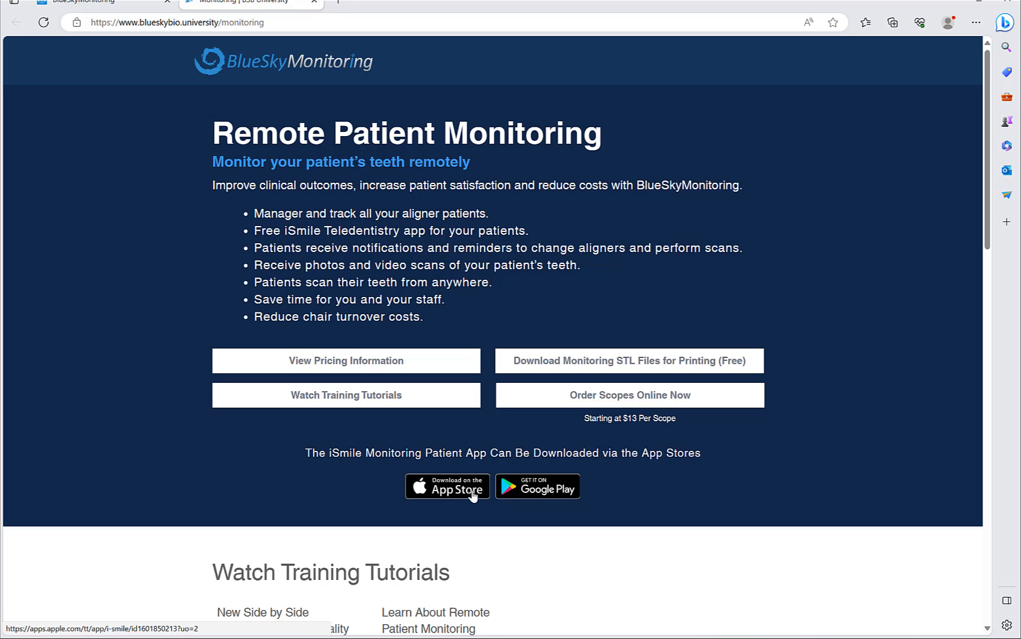
scroll(472, 496, down, 10)
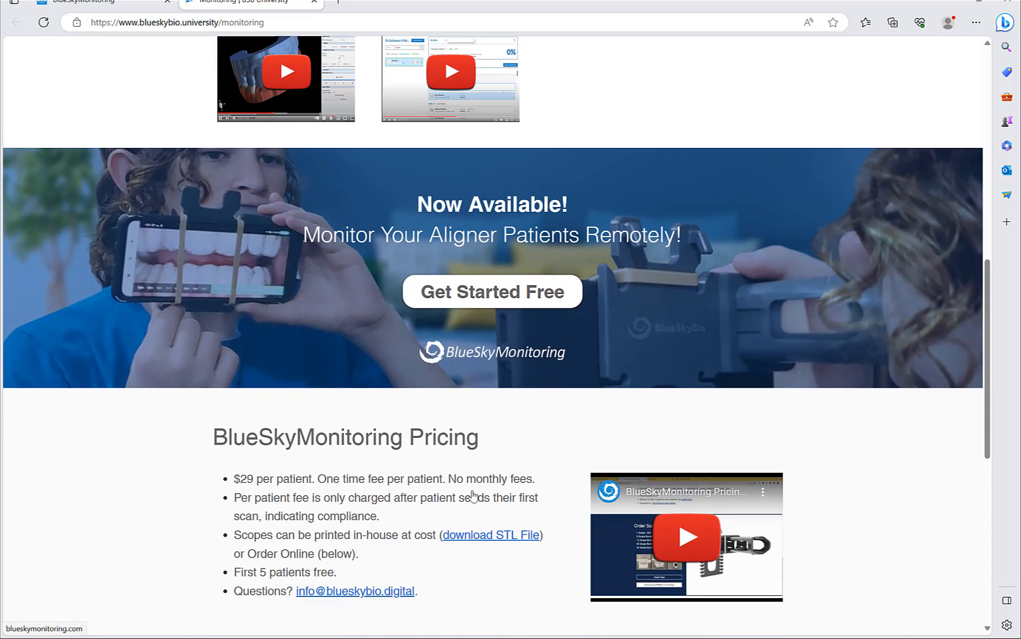
scroll(471, 490, down, 2)
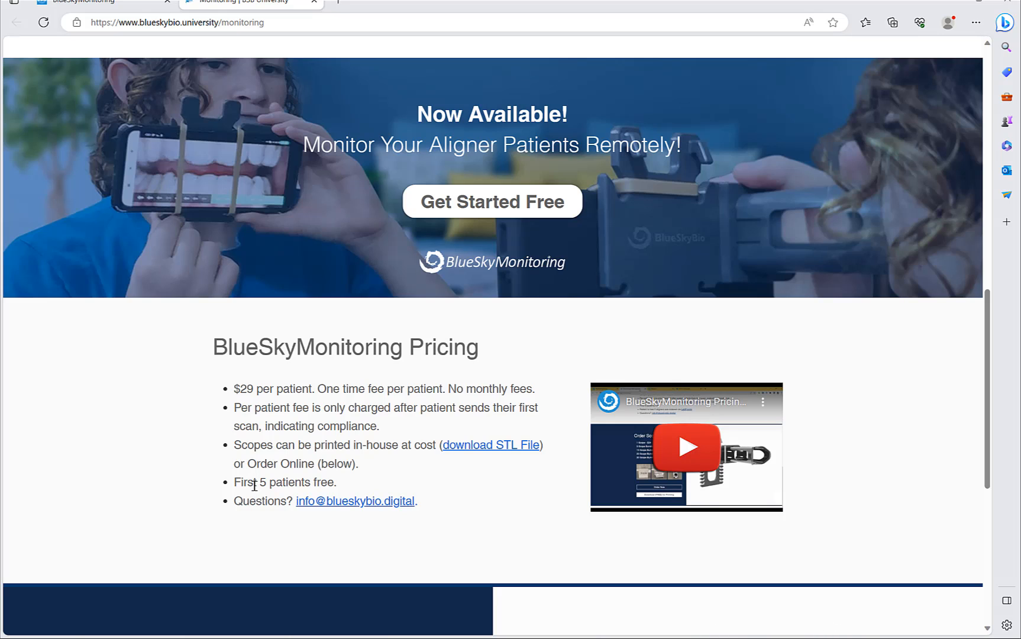
scroll(255, 485, down, 3)
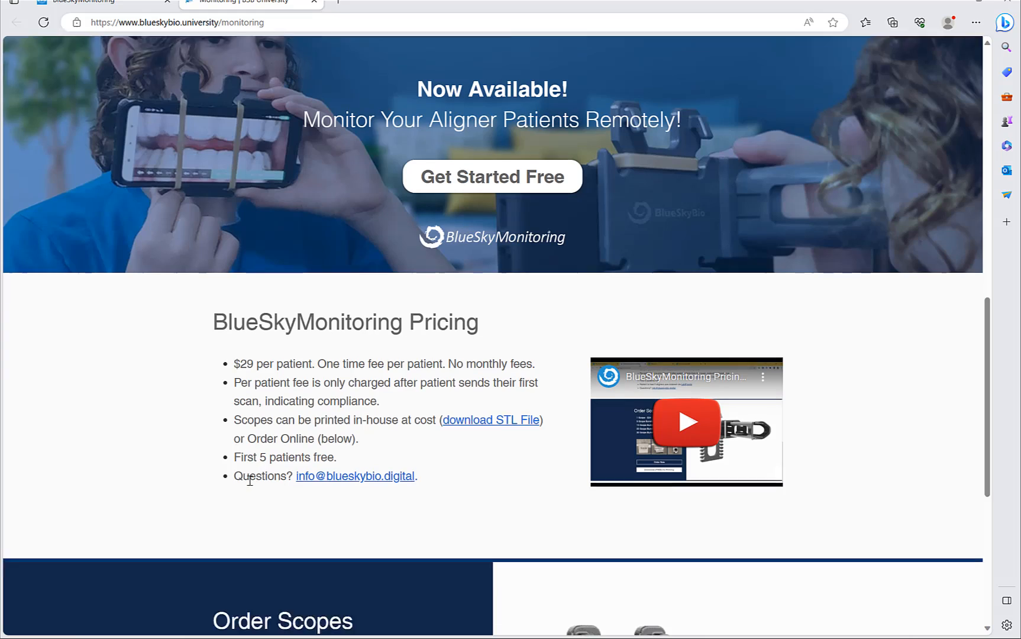
scroll(249, 480, down, 2)
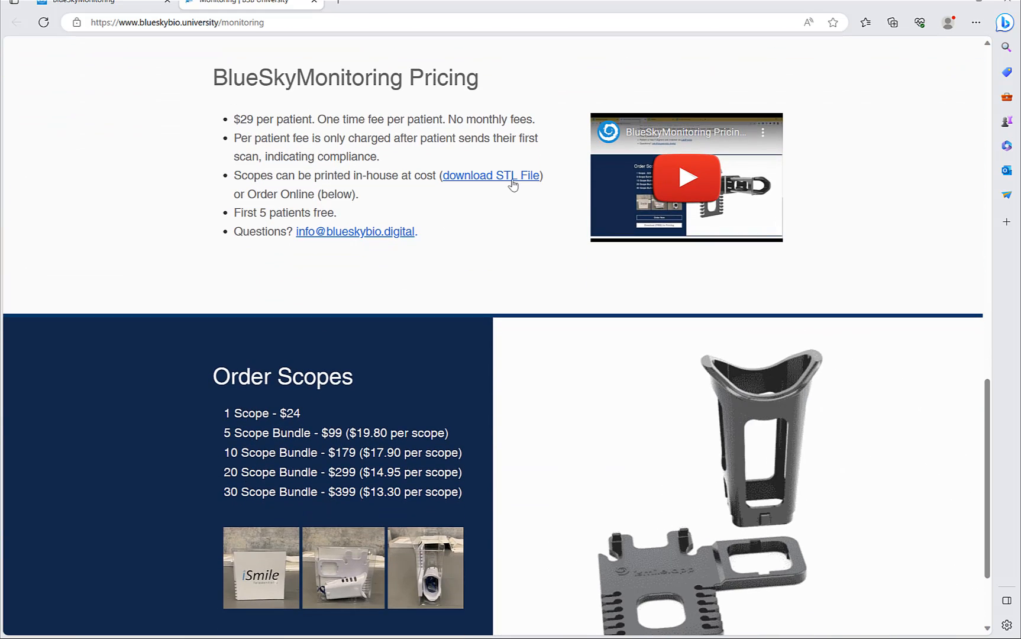
scroll(516, 246, down, 3)
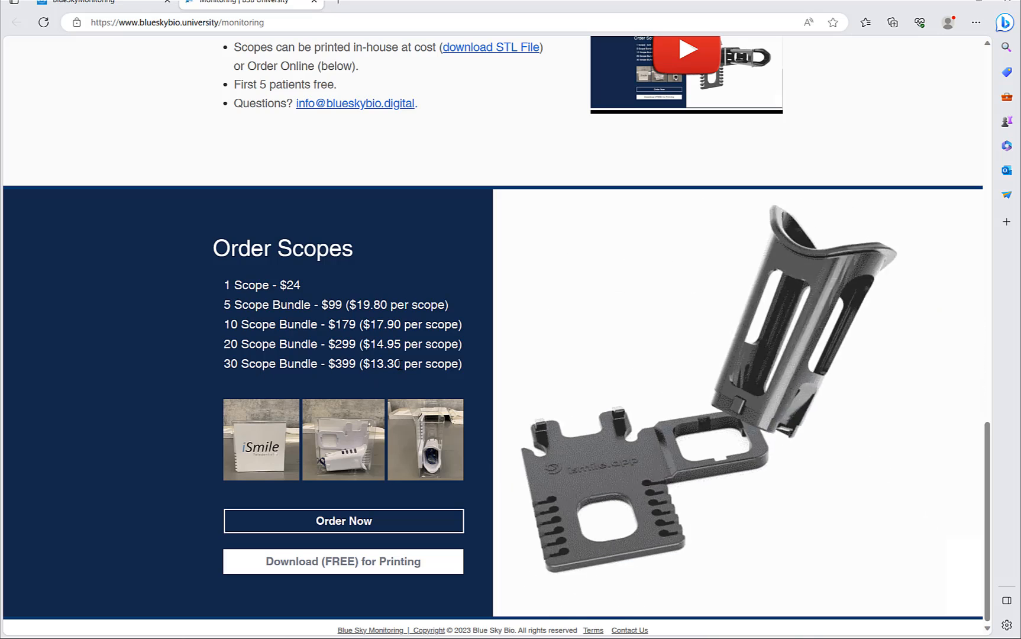
scroll(401, 363, up, 6)
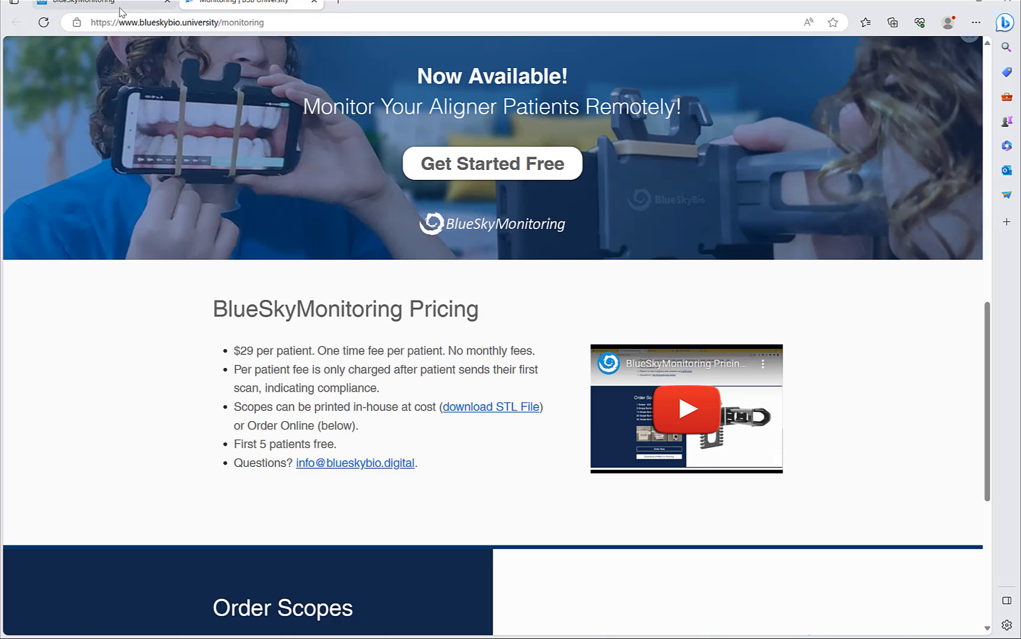
click(120, 6)
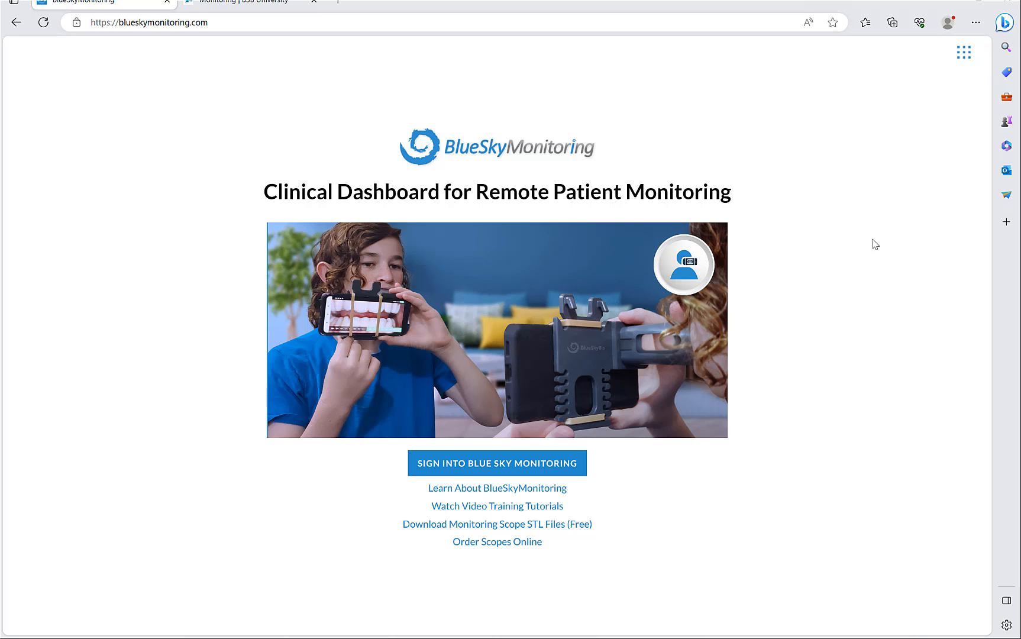
Step: Sign in to Blue Sky Monitoring with the saved account e-mail and account password
click(499, 467)
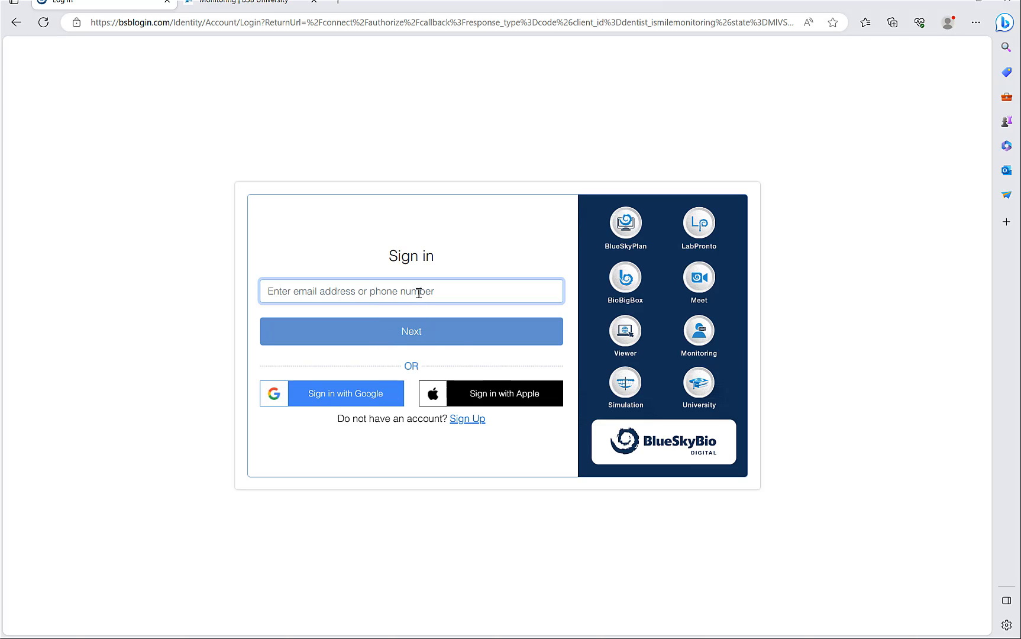
key(Down)
key(Return)
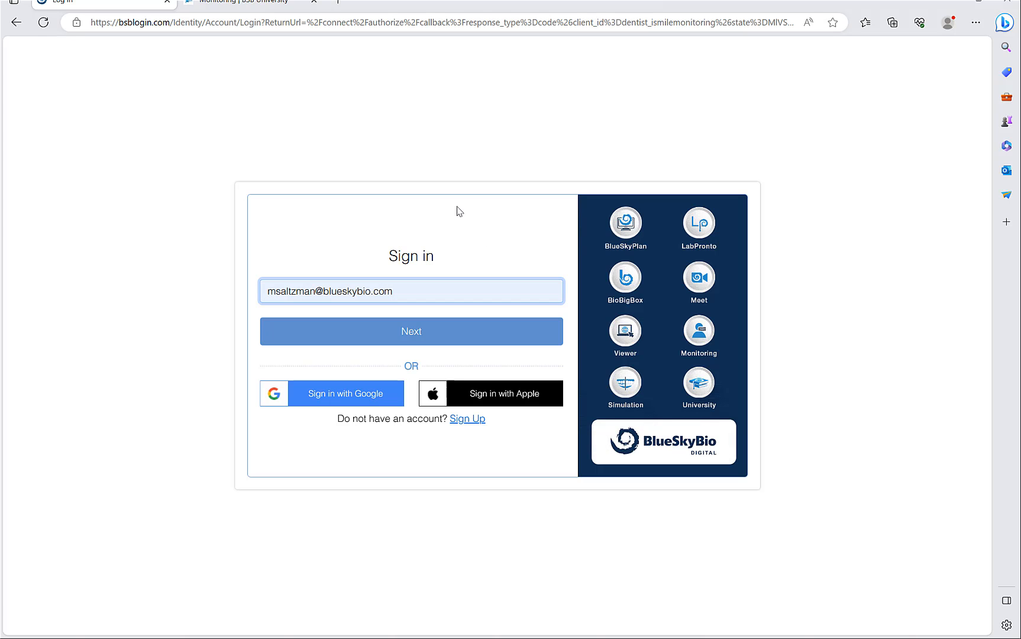
click(437, 340)
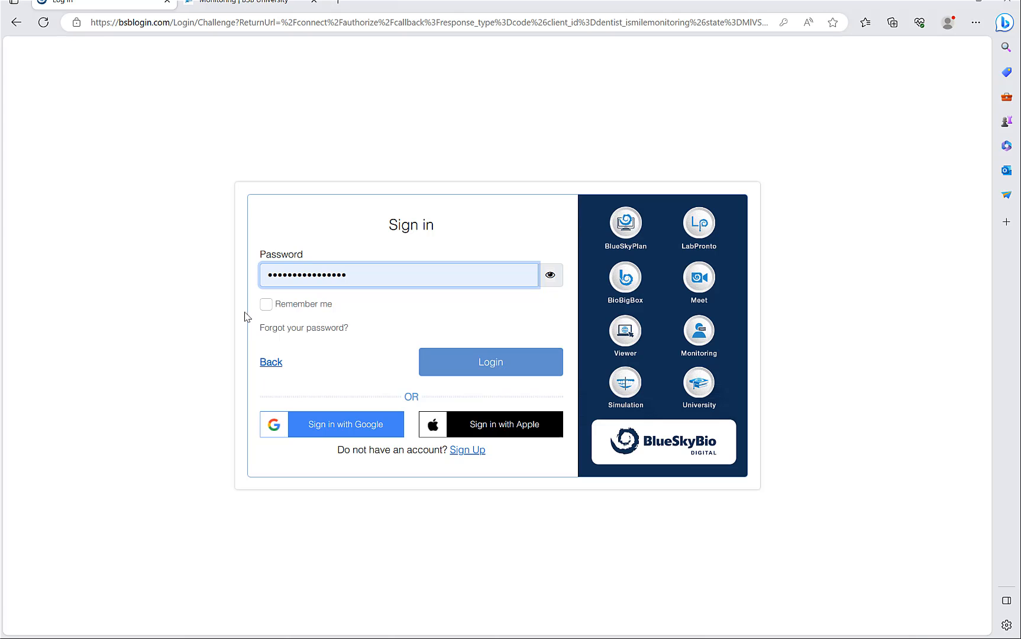
click(499, 365)
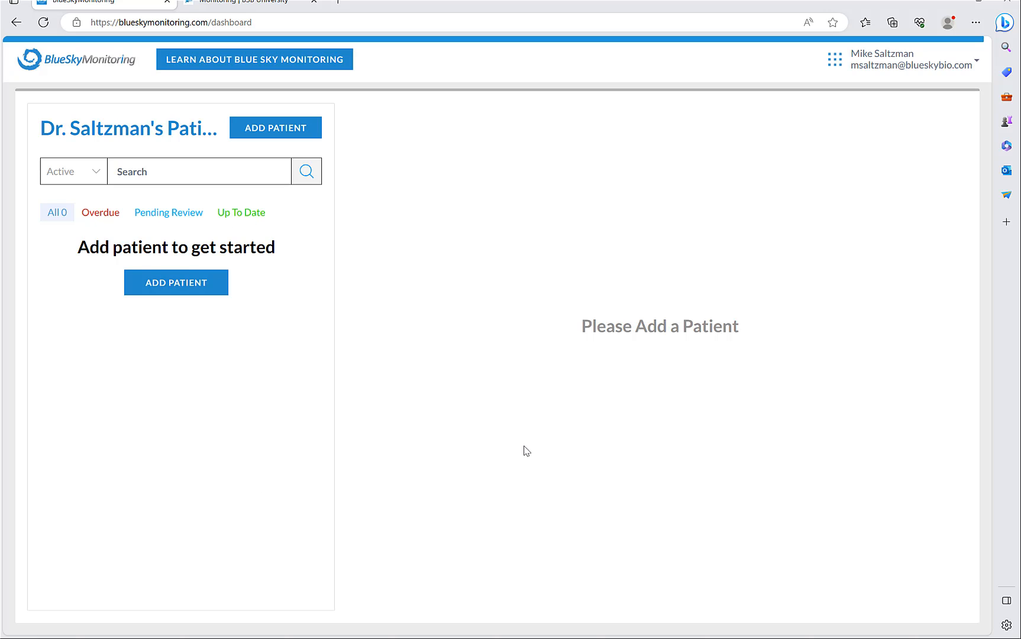
Step: Add a patient with first name, last name, e-mail, phone number and country filled in, and continue to the treatment details
click(194, 289)
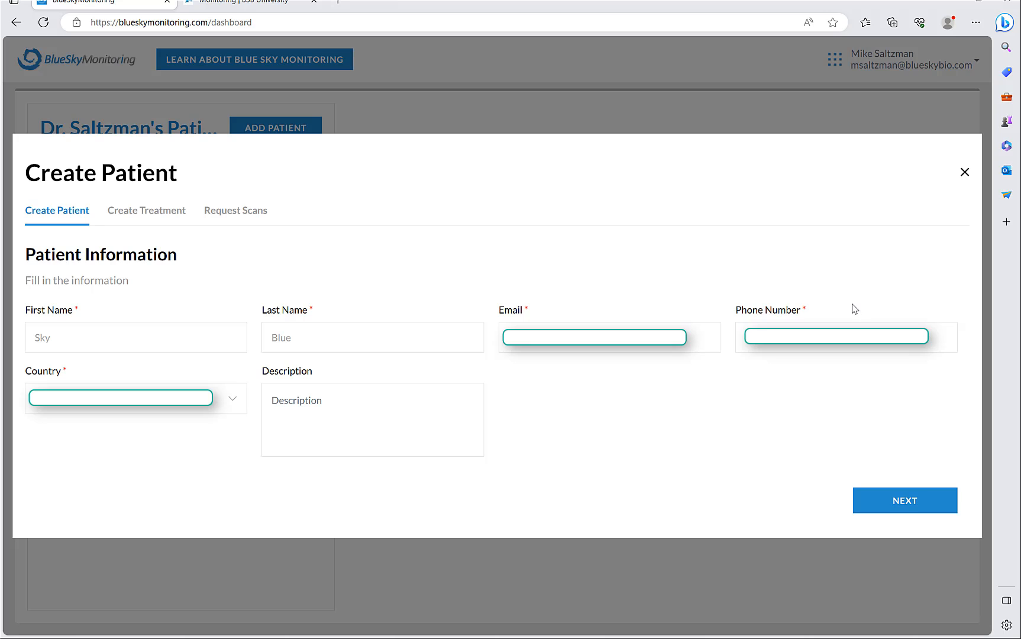
click(901, 506)
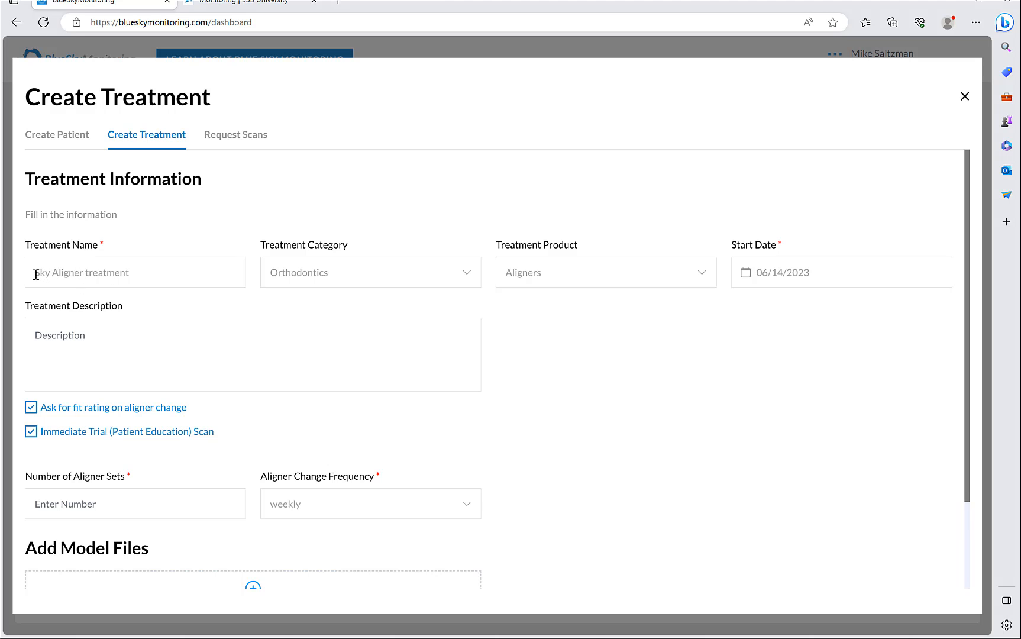
Step: Name the treatment Sky Aligner treatment and set 20 aligner sets with a weekly aligner change frequency
click(137, 275)
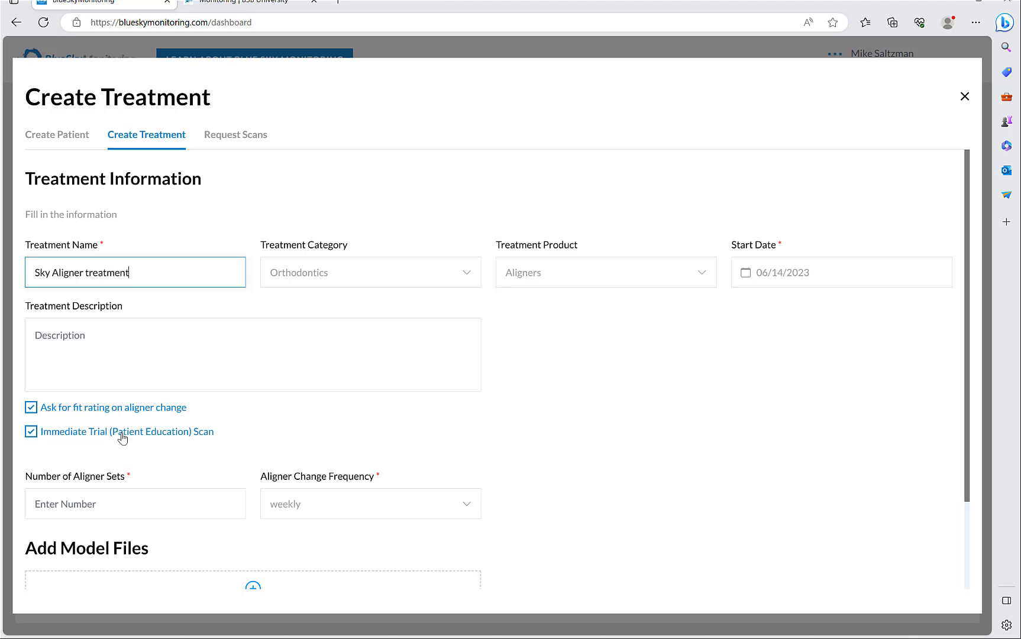
scroll(106, 438, down, 1)
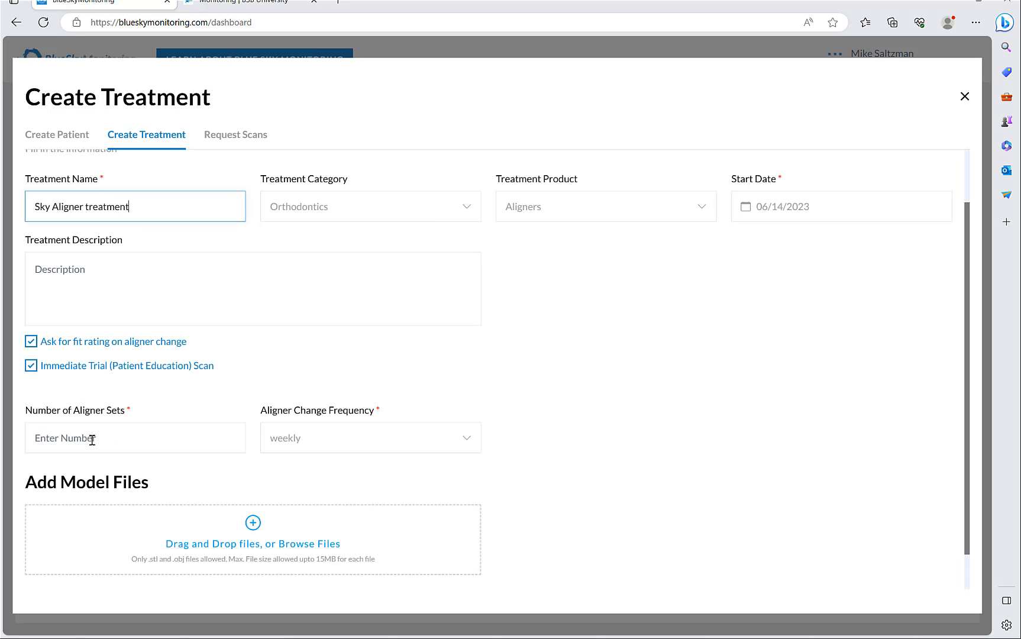
click(90, 439)
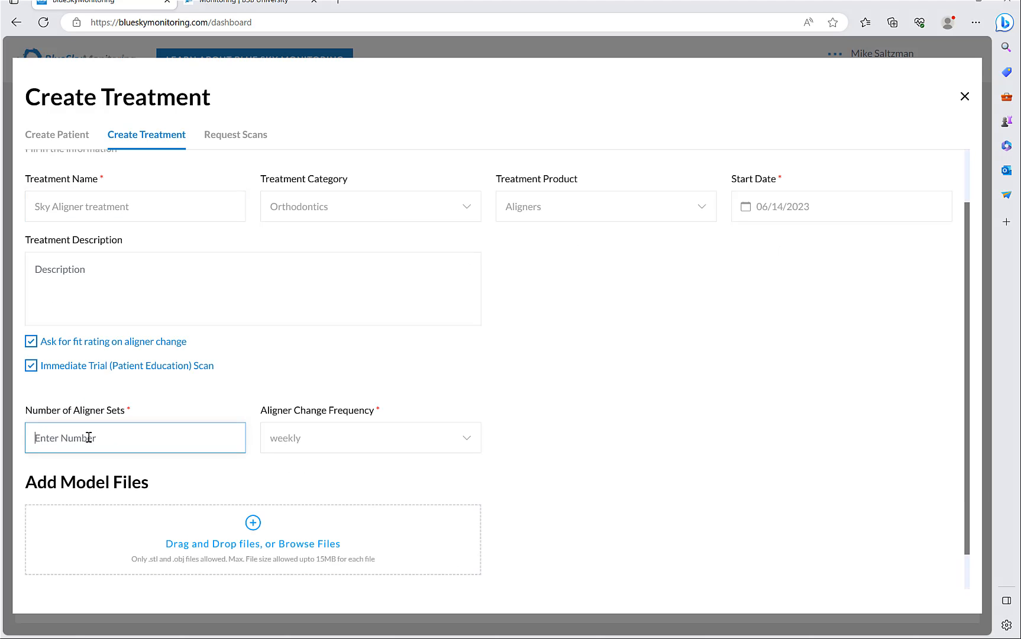
text(20)
click(313, 440)
click(313, 440)
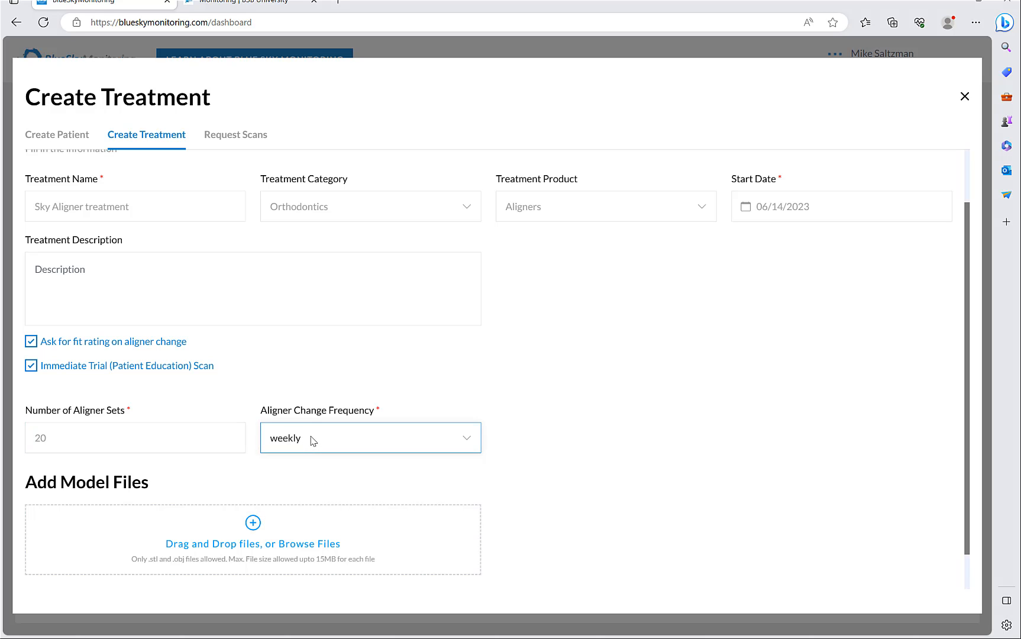
Step: Add all mandible and maxilla gingiva and teeth model files from the separated_models folder to the treatment
scroll(653, 372, down, 1)
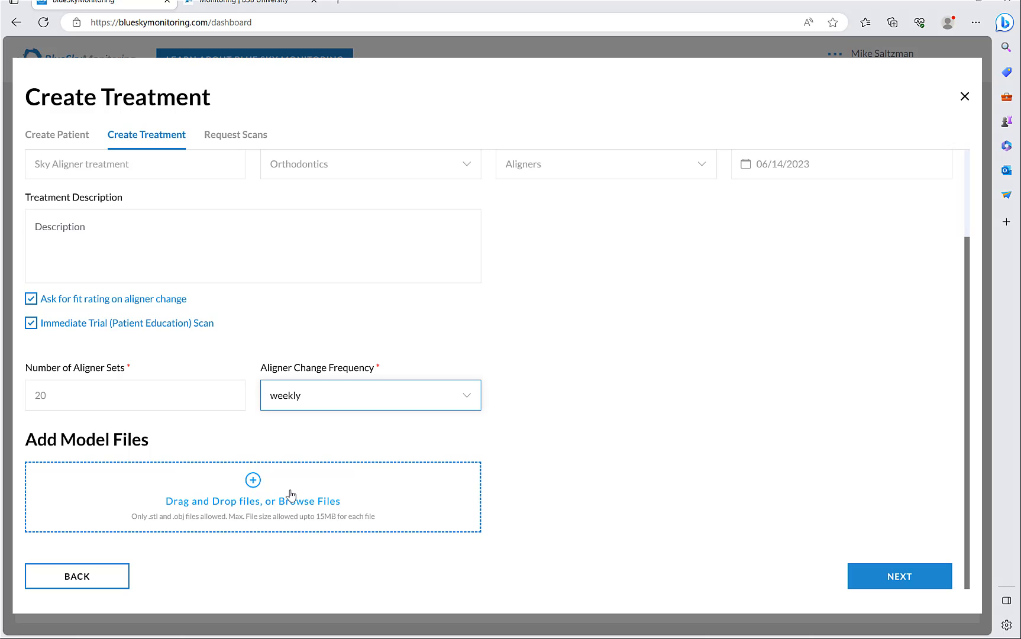
click(254, 481)
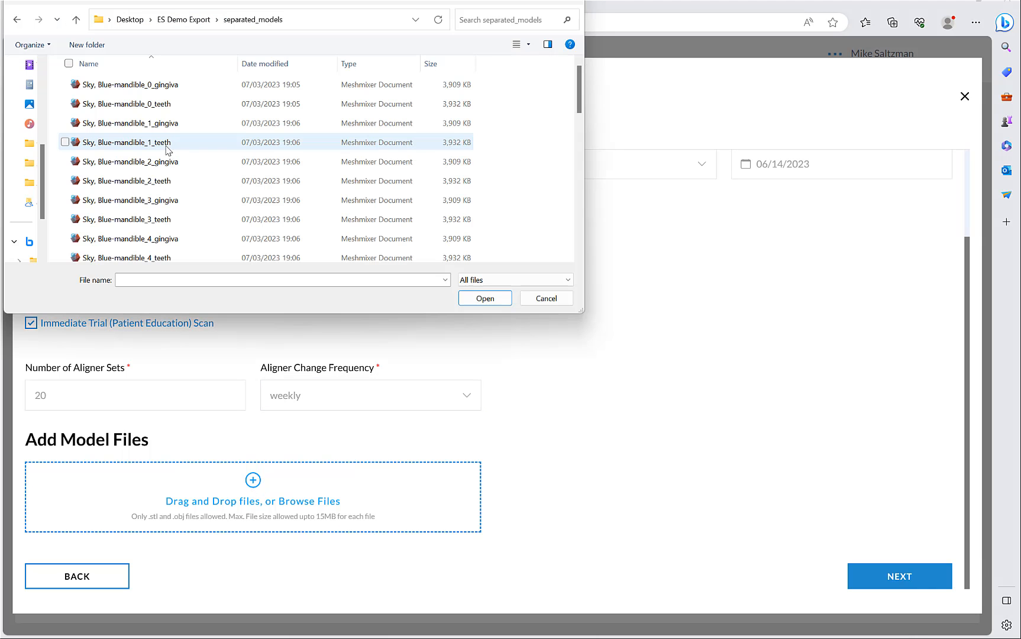
click(165, 87)
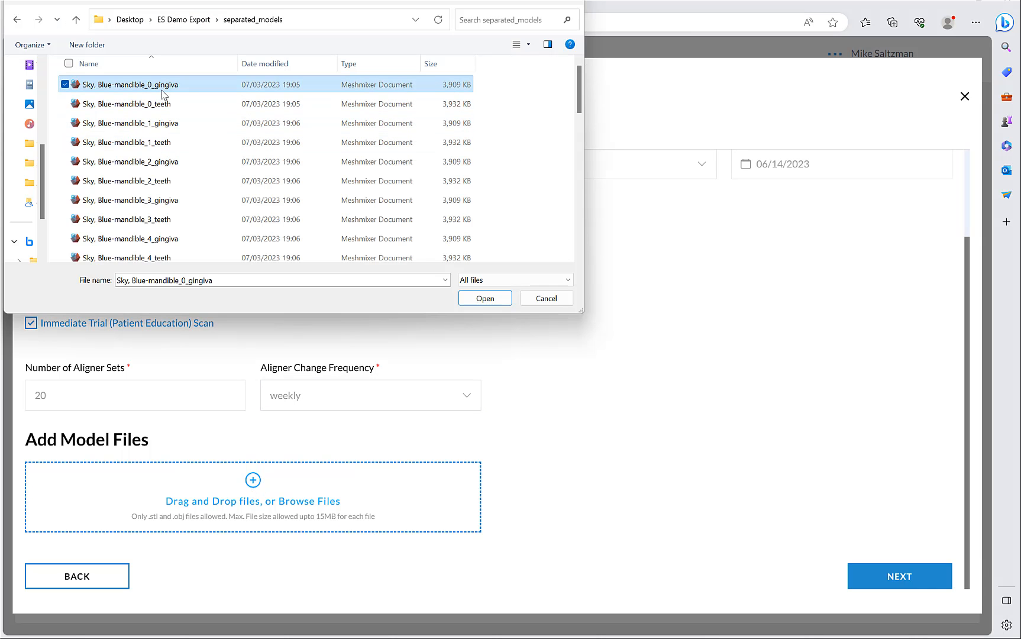
scroll(161, 105, down, 10)
shift+click(147, 258)
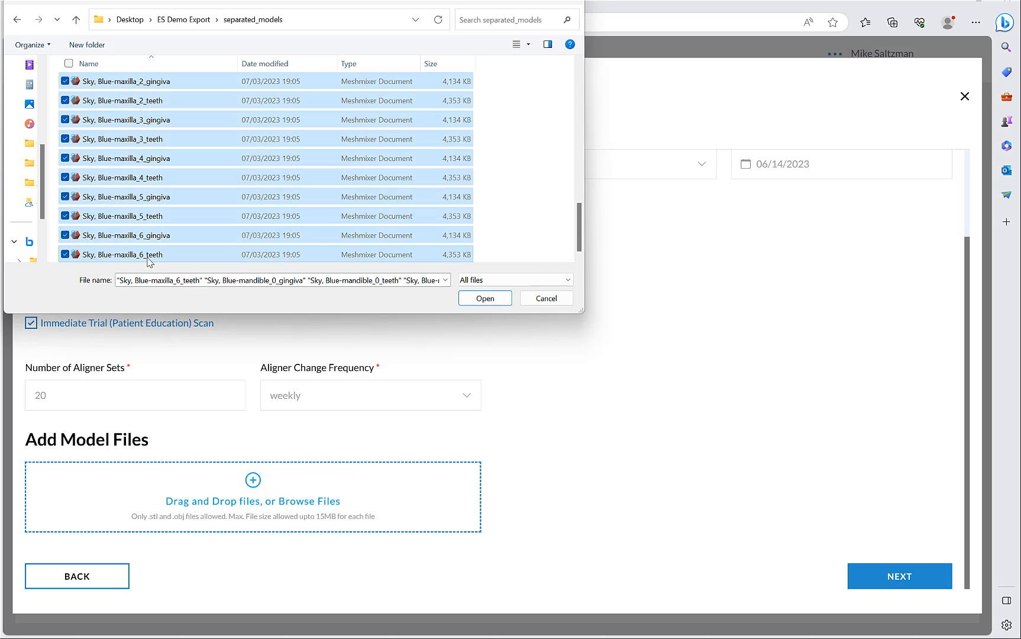
click(484, 299)
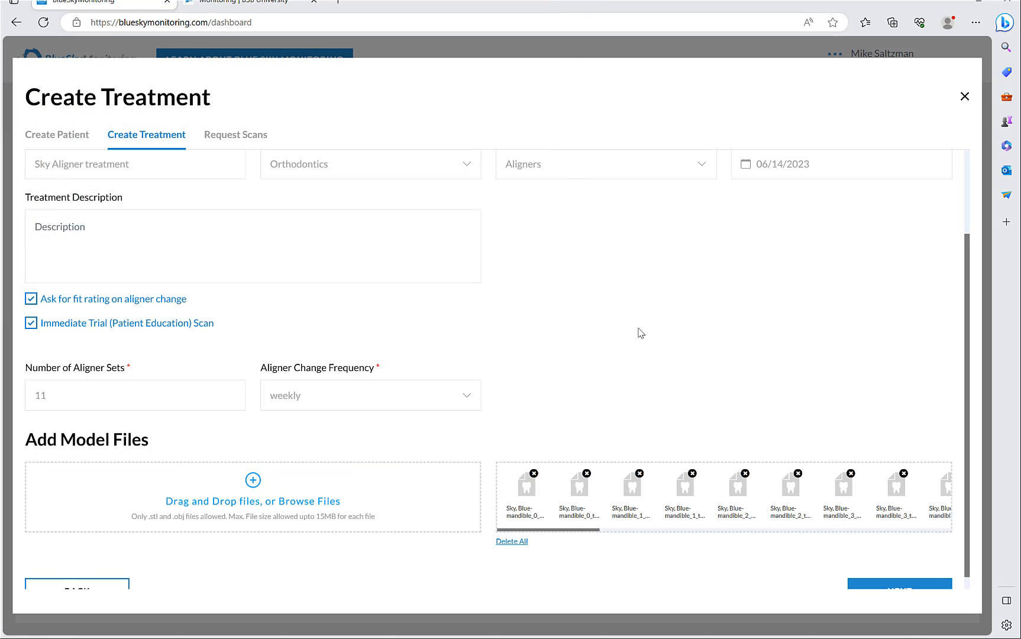
scroll(641, 333, down, 1)
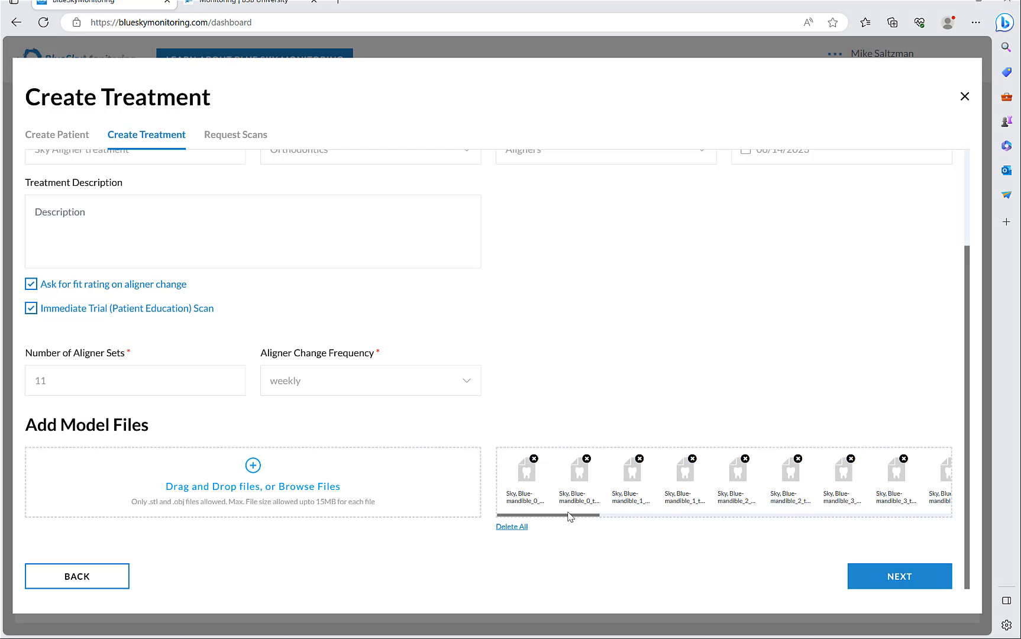
drag(568, 519, 597, 519)
click(621, 562)
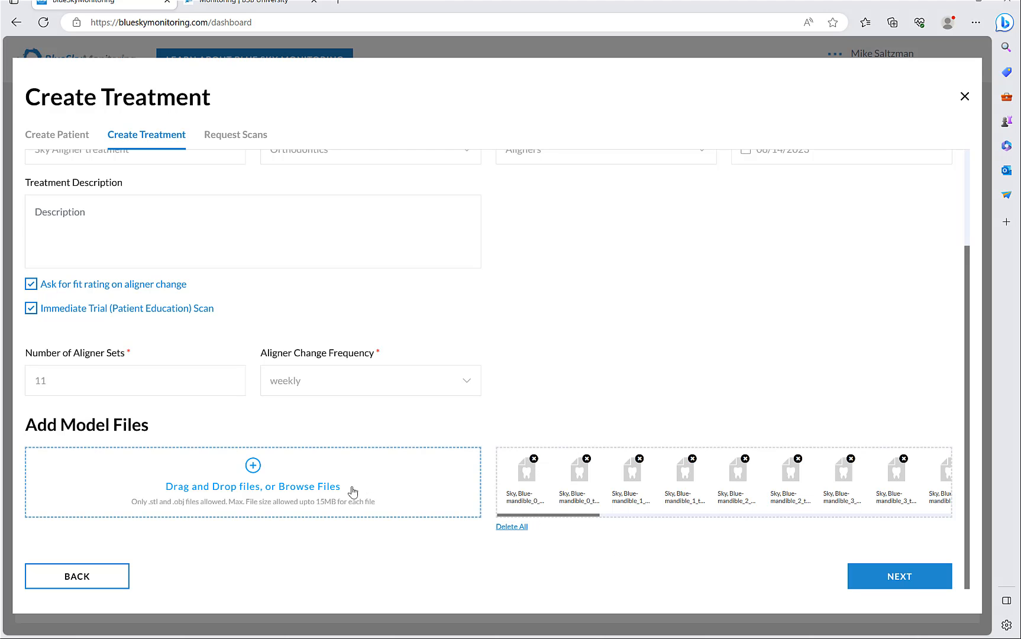
Step: Continue to the scan requests and set the scan request interval to Every 2nd aligner change
click(896, 580)
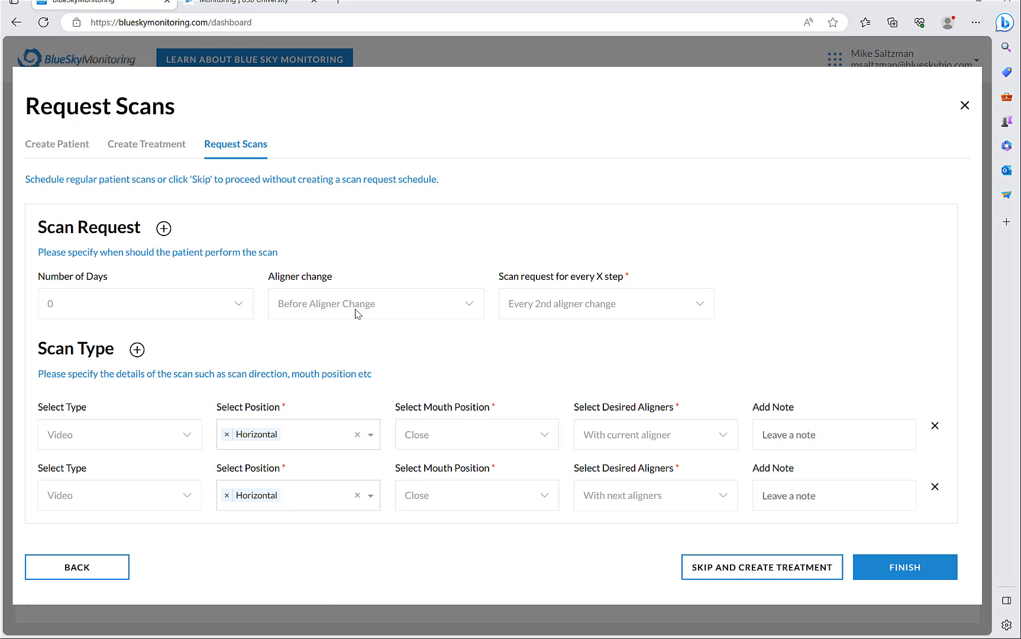
click(545, 309)
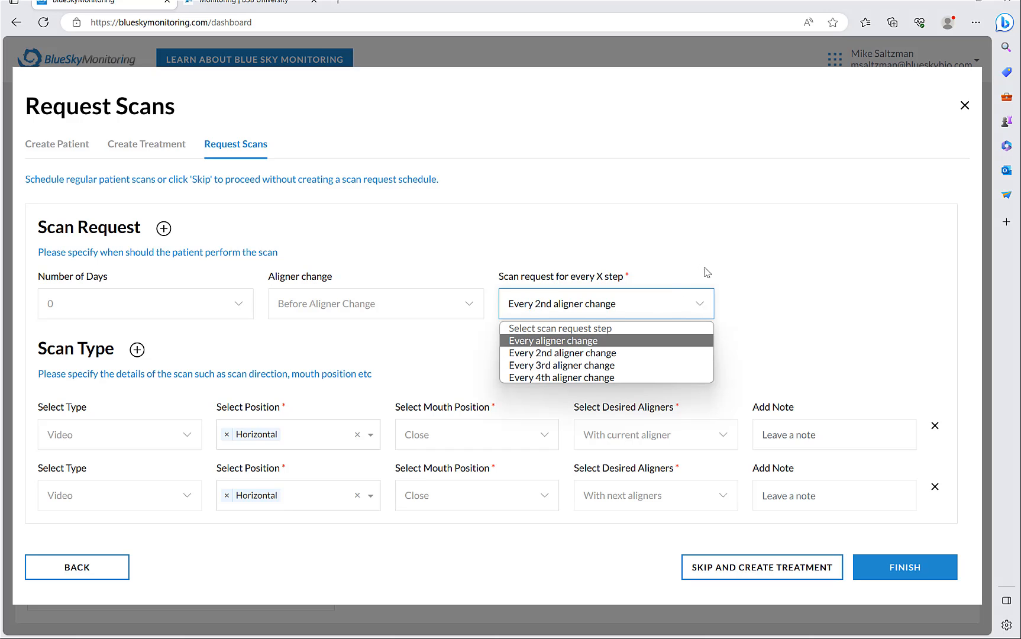
click(604, 354)
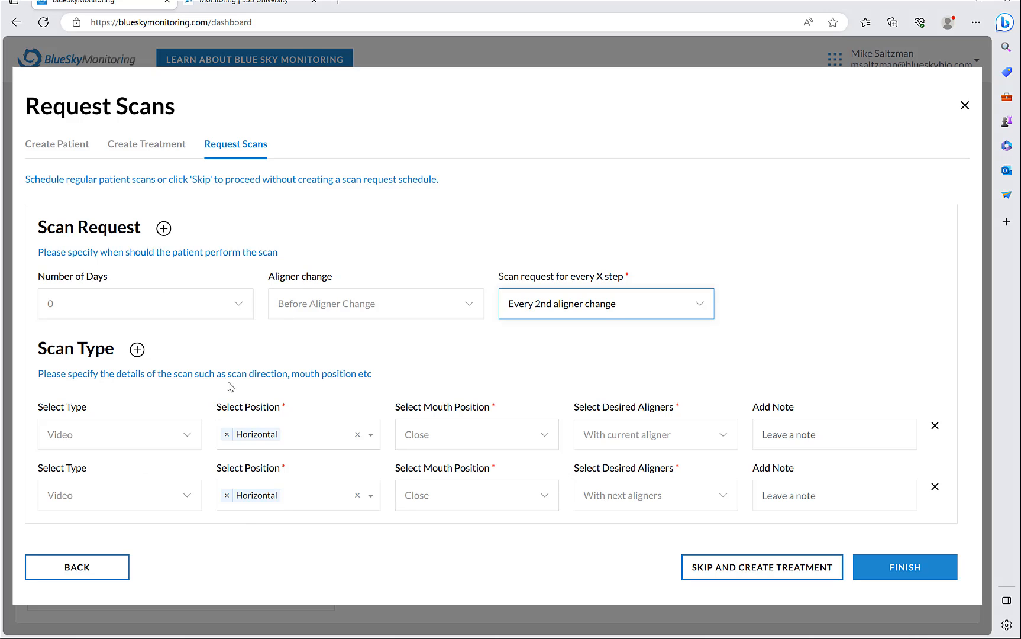
Step: Check the available type and position options for the first scan type entry without changing them
click(188, 438)
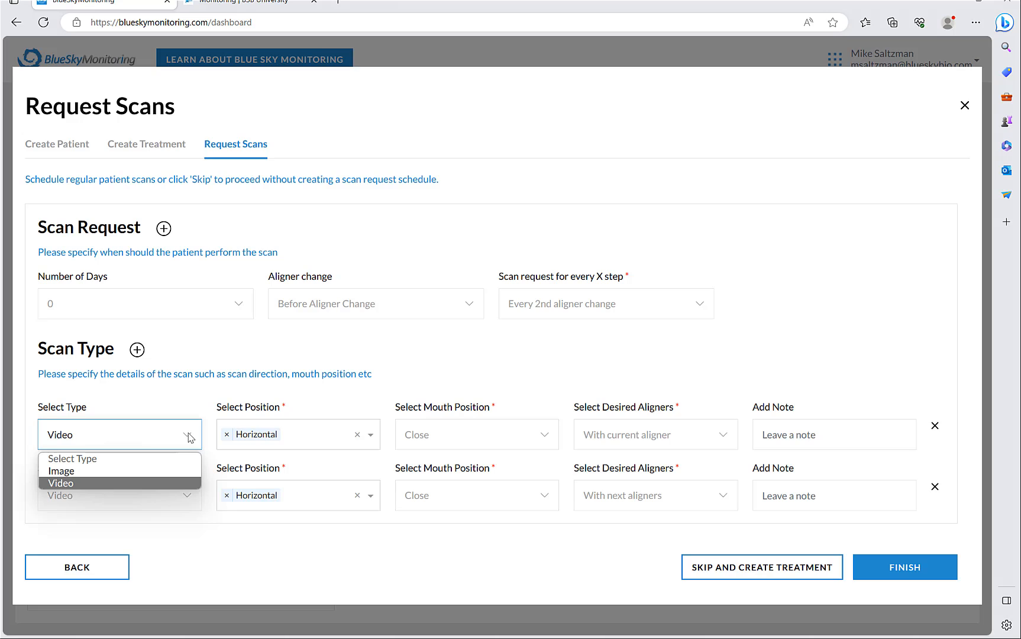
click(188, 438)
click(371, 437)
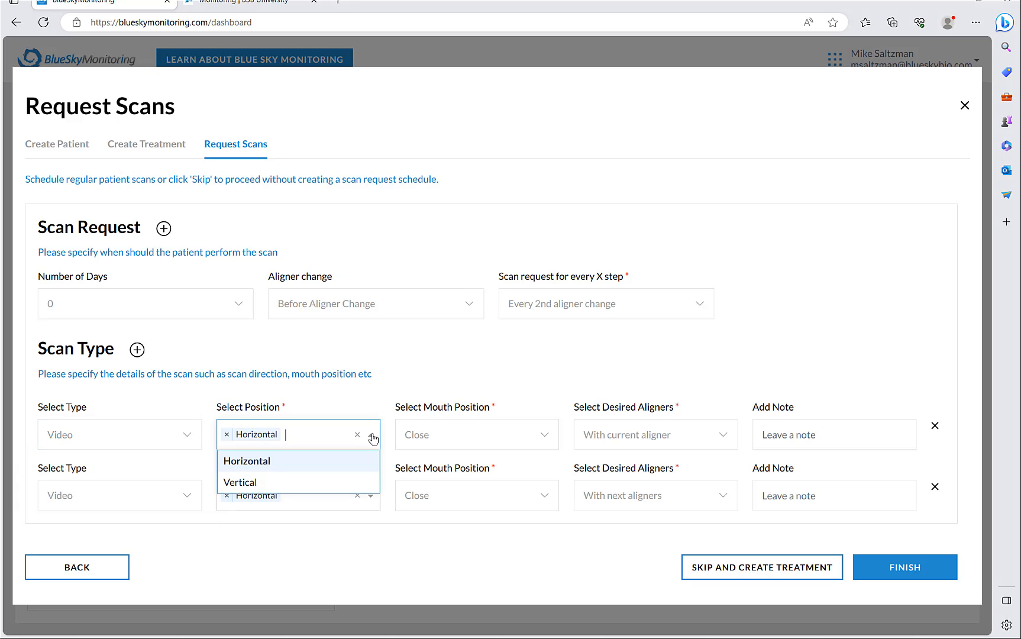
click(371, 437)
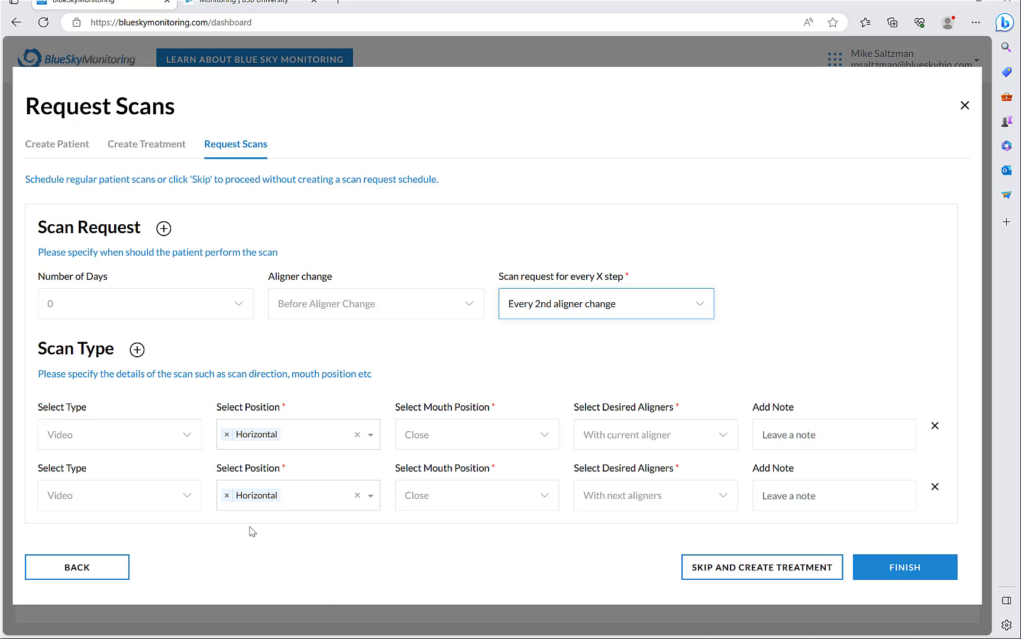
click(187, 436)
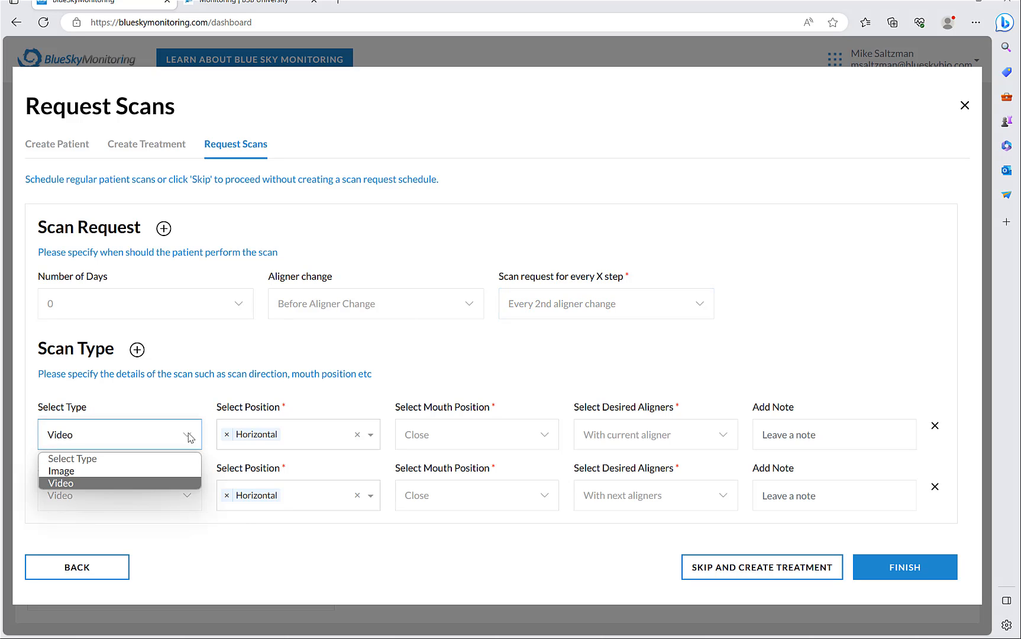
click(189, 436)
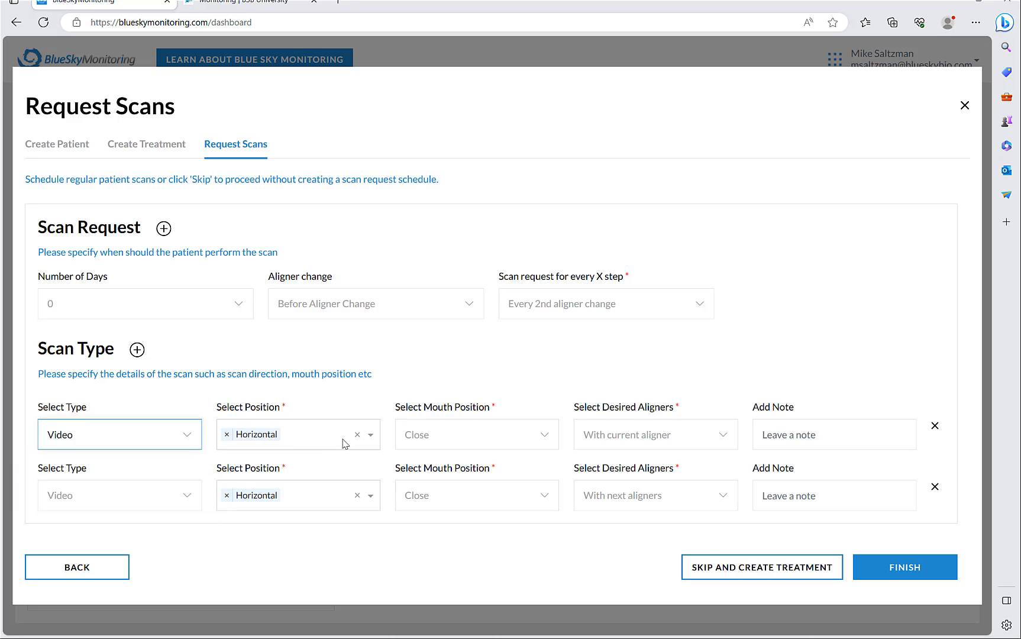
click(370, 437)
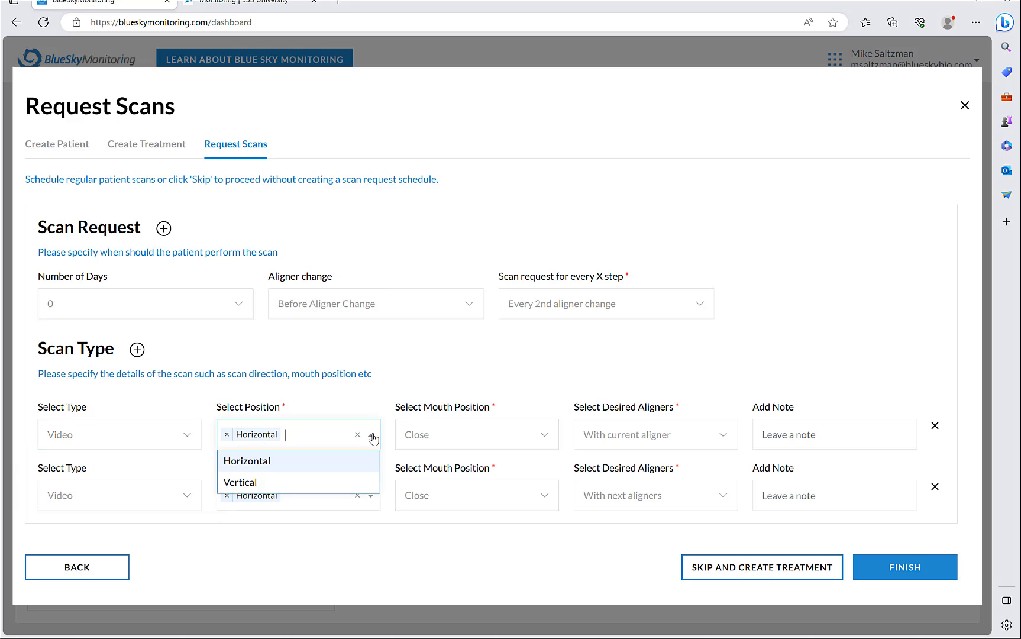
click(372, 437)
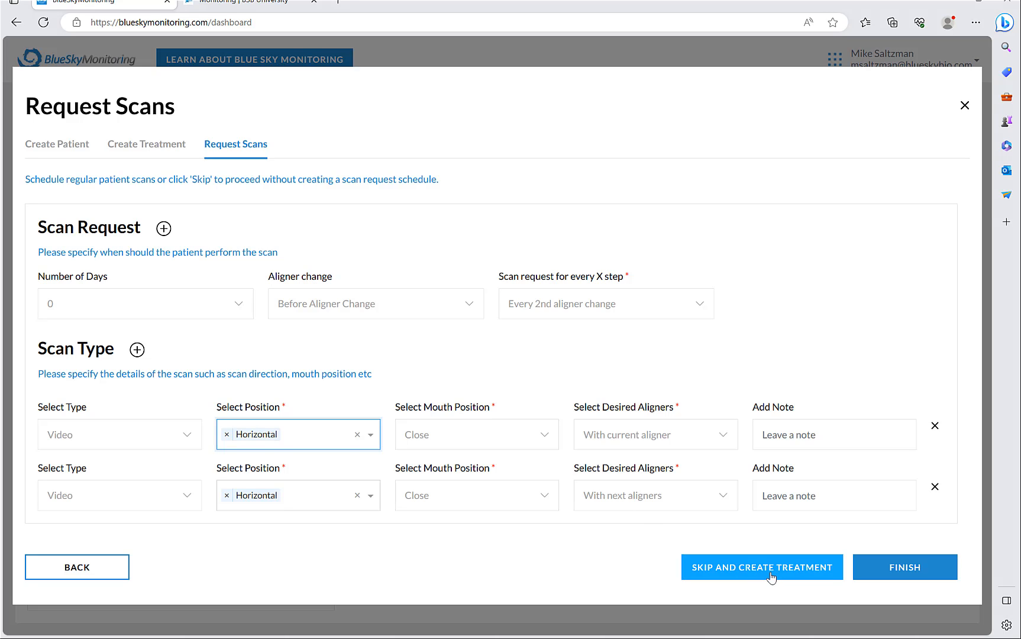
Step: Finish creating the patient's treatment with its scan schedule and look through the weekly timeline of aligner changes and scan requests
click(885, 574)
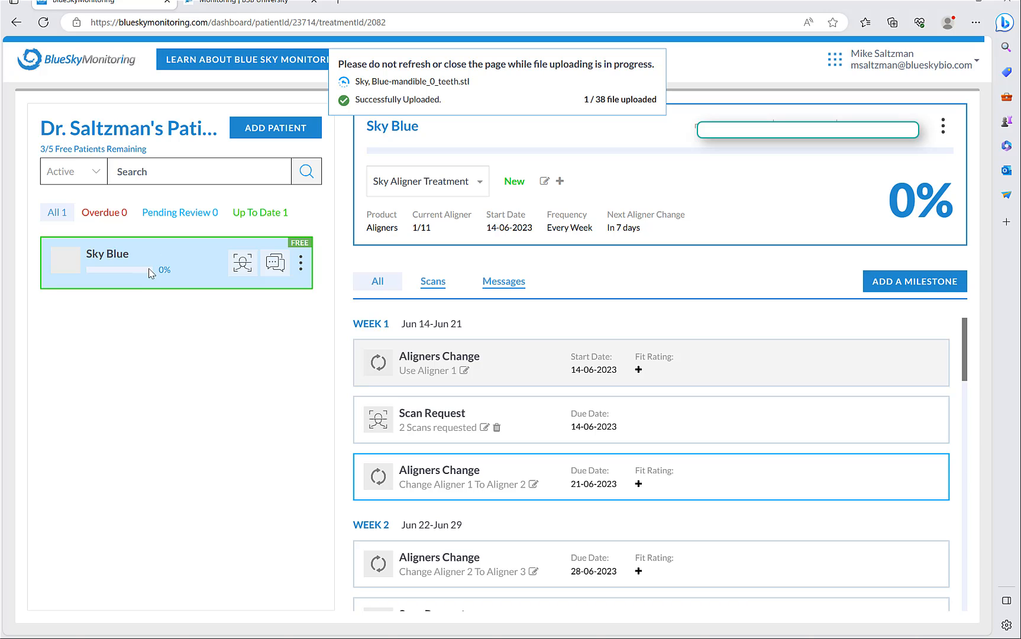
mouse_move(143, 272)
scroll(532, 343, down, 2)
scroll(532, 346, down, 4)
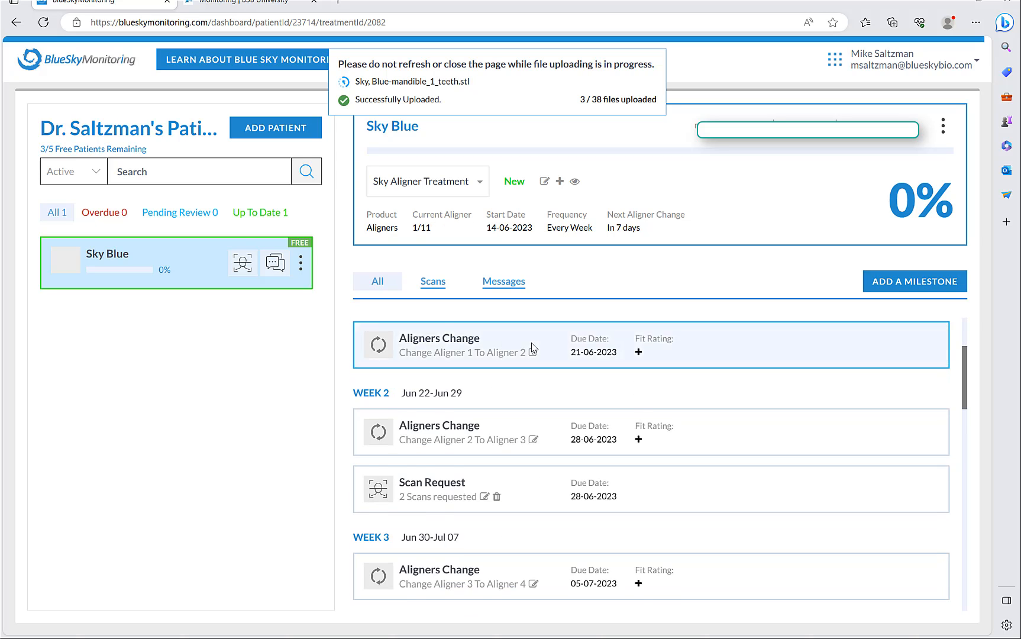
scroll(534, 355, down, 2)
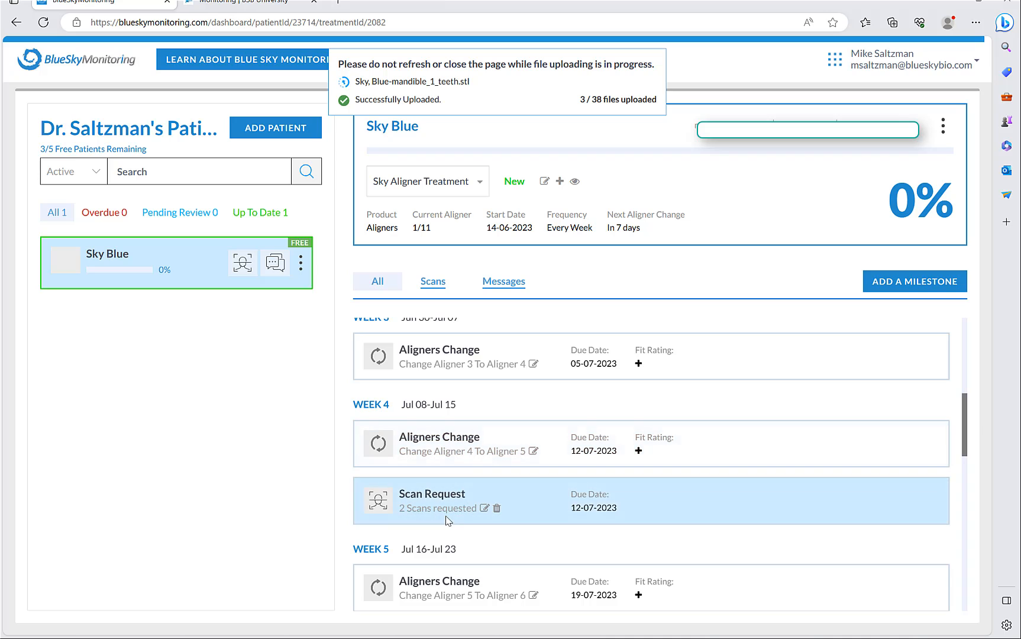
scroll(445, 519, up, 6)
scroll(445, 519, up, 1)
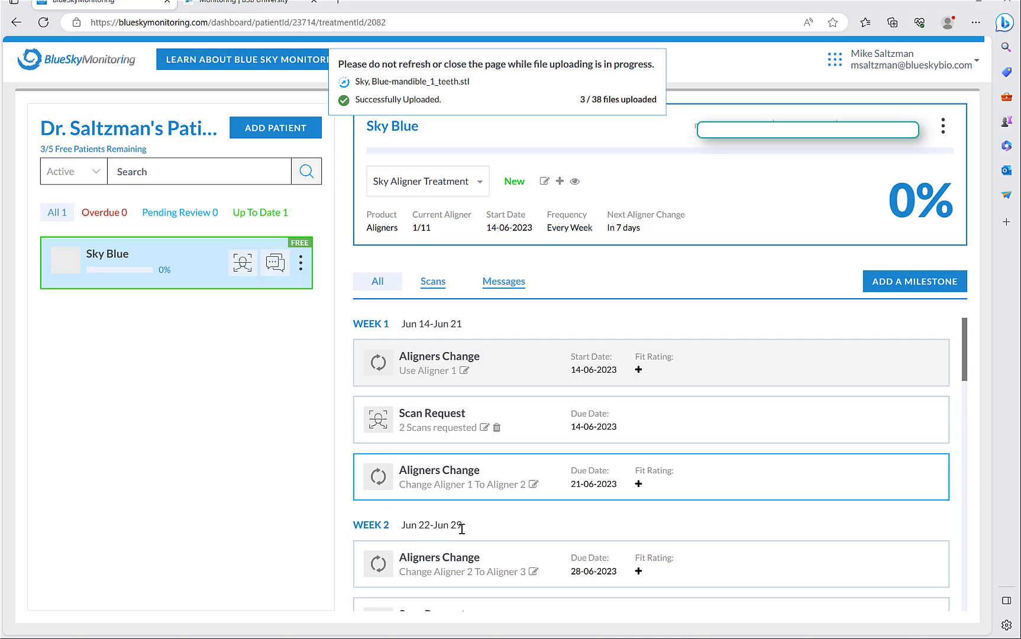